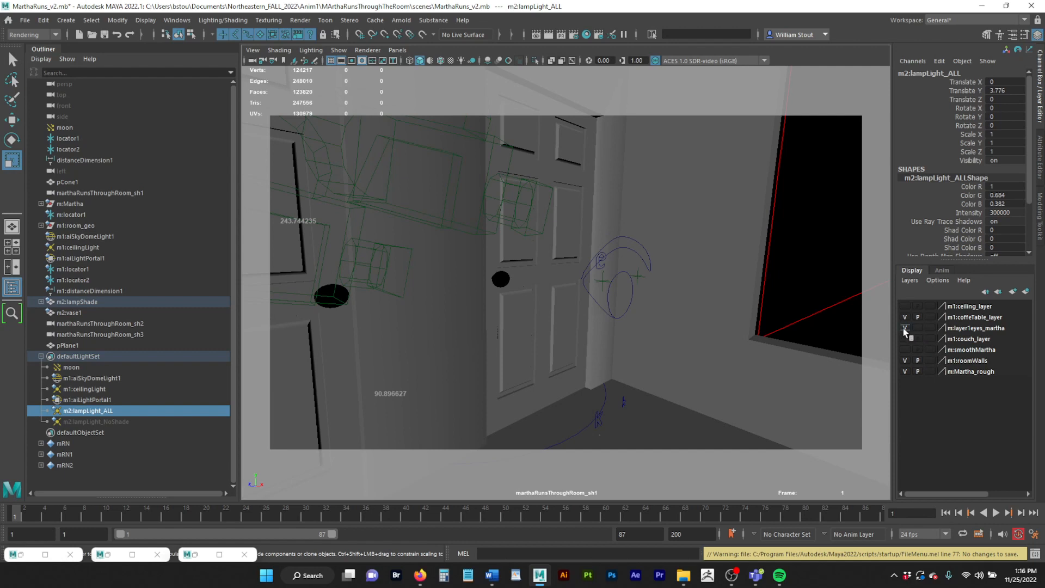
Step: Turn on the m:layer1eyes_martha layer for playback and scrub the animation to frame 22
{"action": "left_click", "coordinate": [918, 328]}
{"action": "left_click", "coordinate": [28, 515]}
{"action": "left_click_drag", "start_coordinate": [28, 515], "coordinate": [229, 551]}
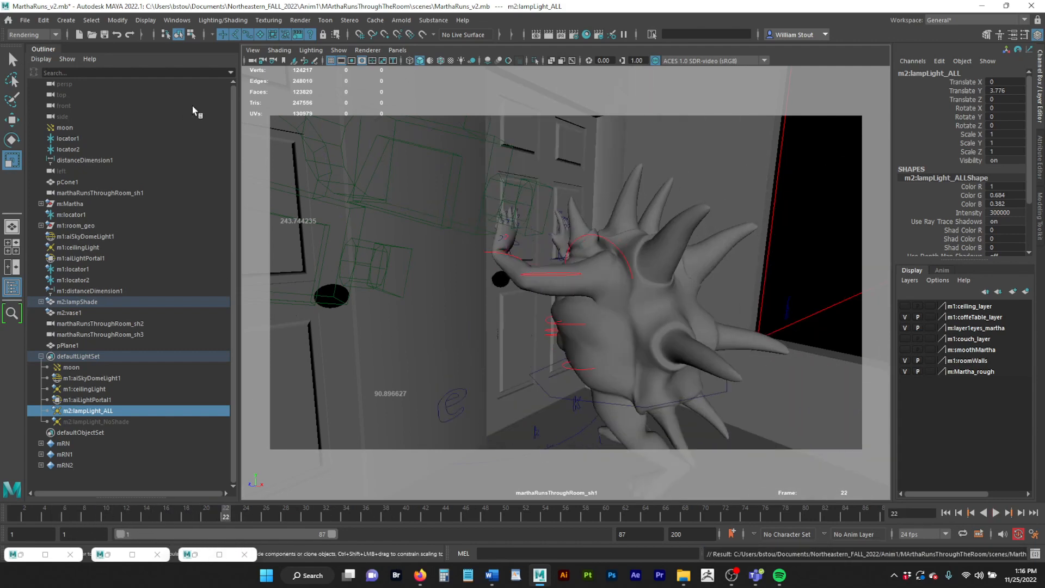
Step: Select the marthaRunsThroughRoom_sh1 camera's transform node and preview the shot's animation, stopping at frame 42
{"action": "left_click", "coordinate": [483, 115]}
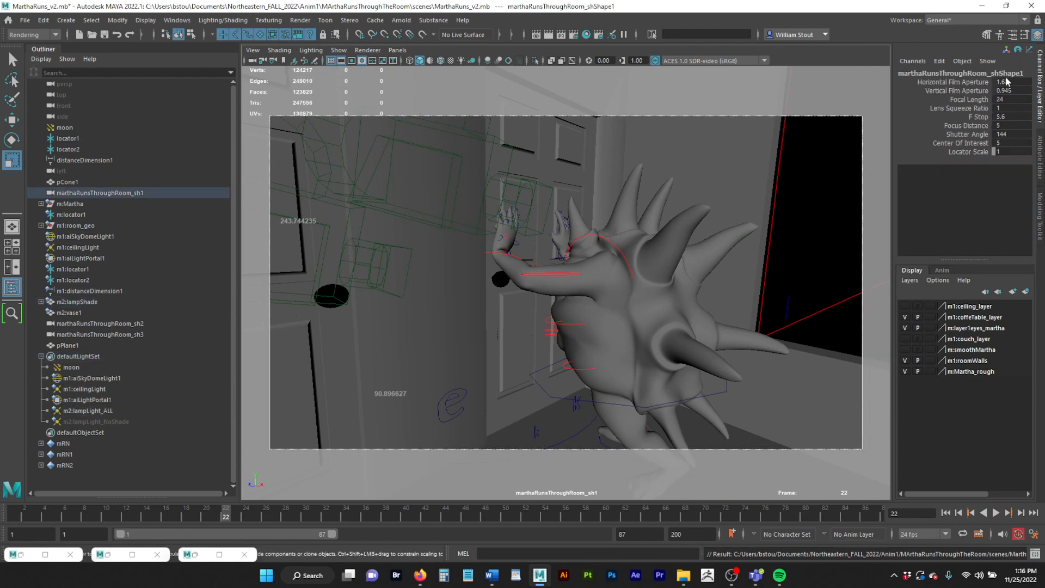
{"action": "key", "text": "Up"}
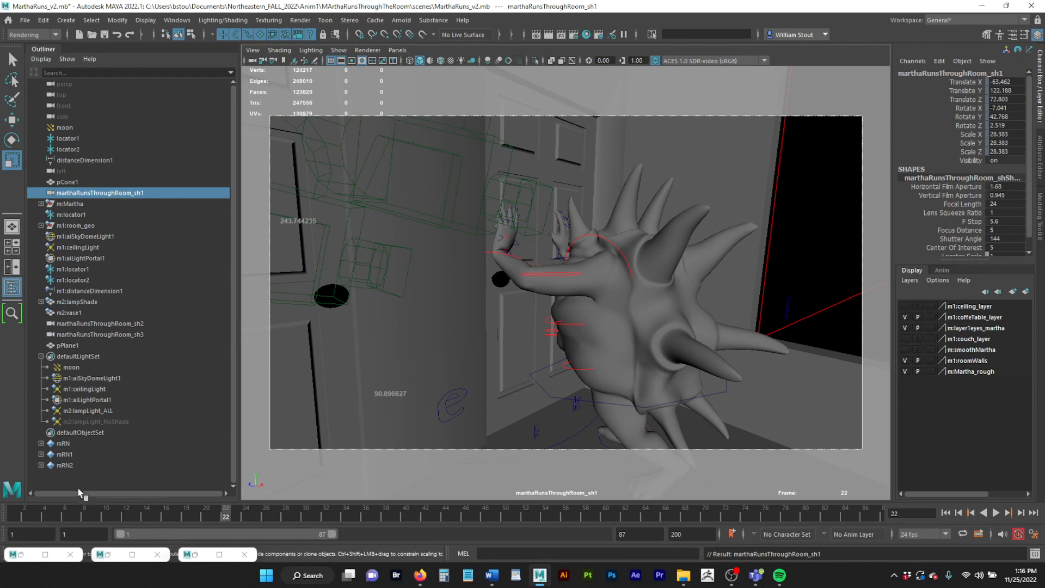
{"action": "left_click_drag", "start_coordinate": [24, 511], "coordinate": [420, 580]}
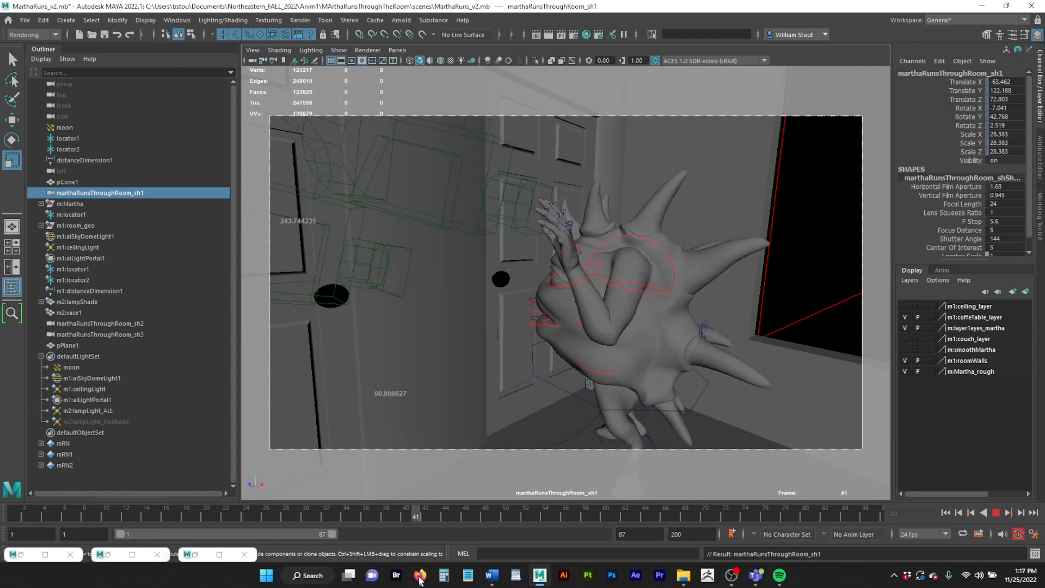
{"action": "key", "text": "Escape"}
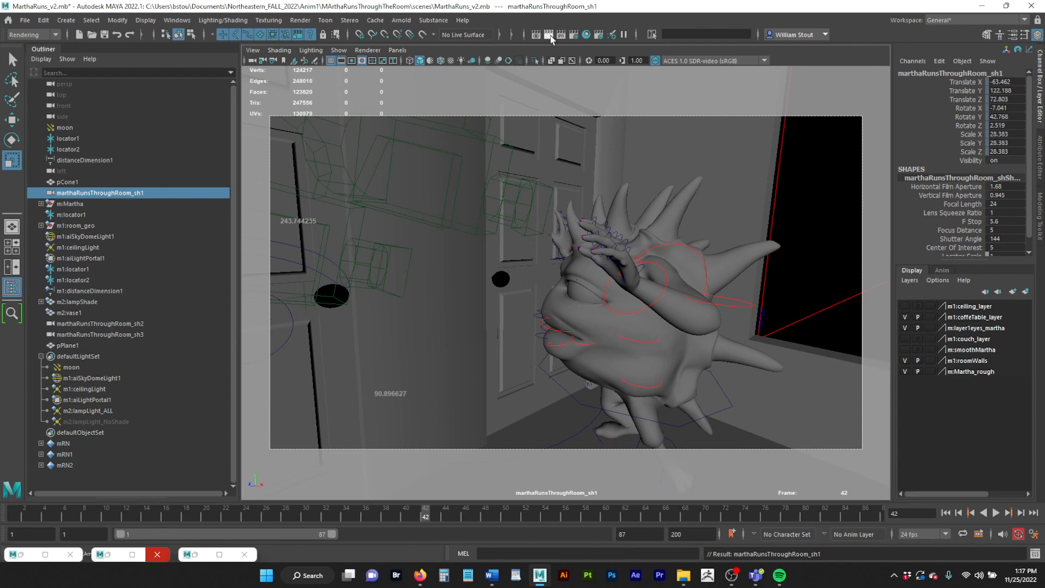
Step: Open the render settings and choose GPU as the Arnold render device
{"action": "left_click", "coordinate": [574, 34]}
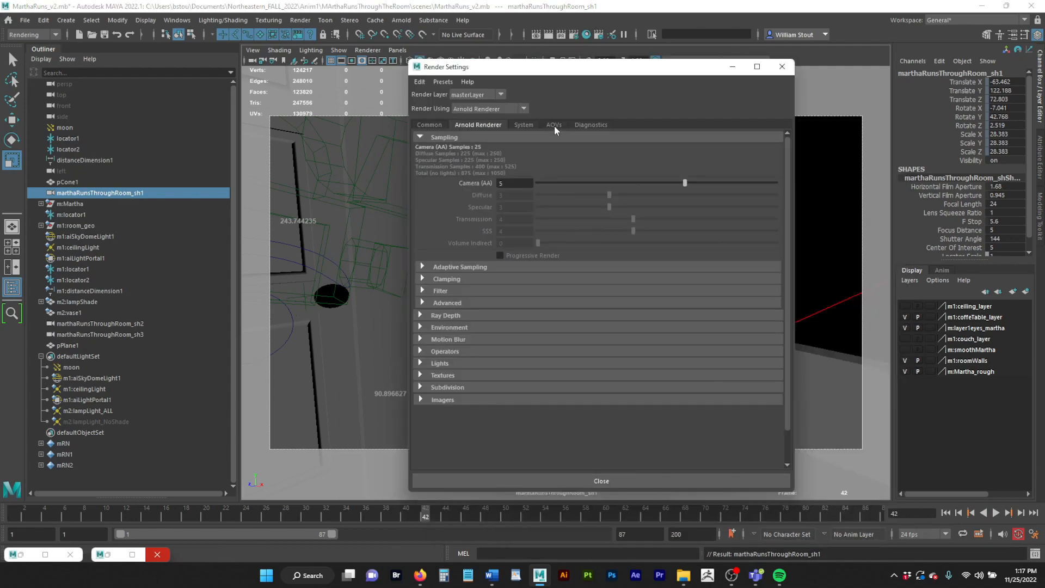
{"action": "left_click", "coordinate": [525, 124]}
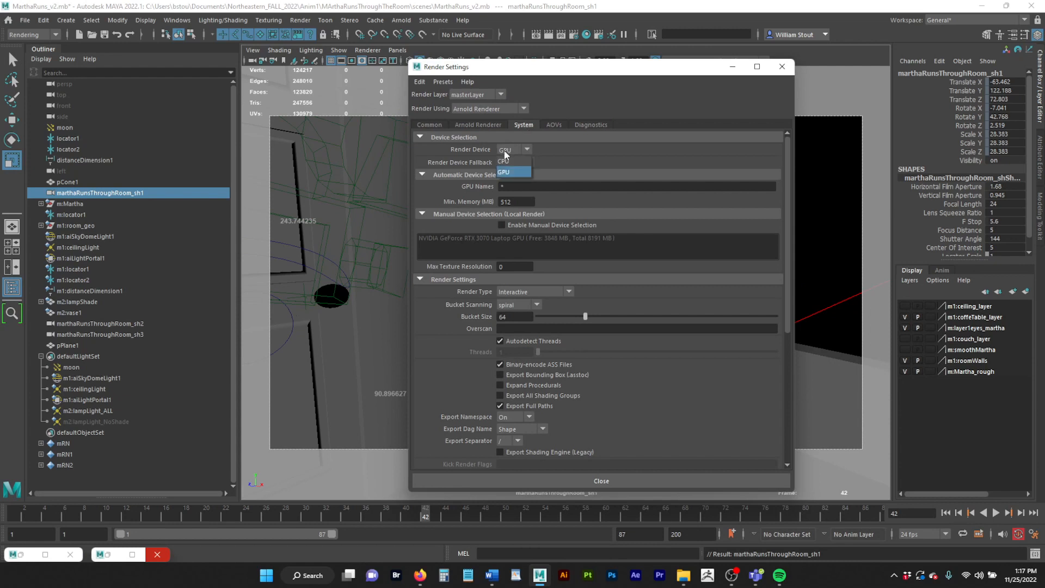
{"action": "left_click", "coordinate": [506, 172]}
{"action": "left_click_drag", "start_coordinate": [553, 71], "coordinate": [579, 56]}
Step: Set the Arnold Camera (AA) samples to 10
{"action": "left_click", "coordinate": [455, 109]}
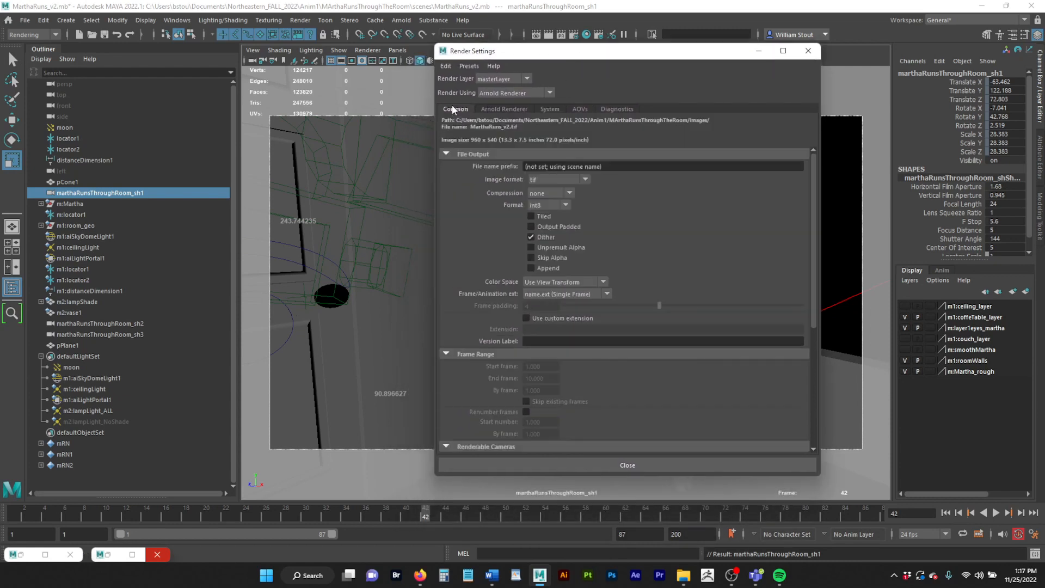
{"action": "left_click", "coordinate": [488, 110]}
{"action": "key", "text": "BackSpace"}
{"action": "type", "text": "1"}
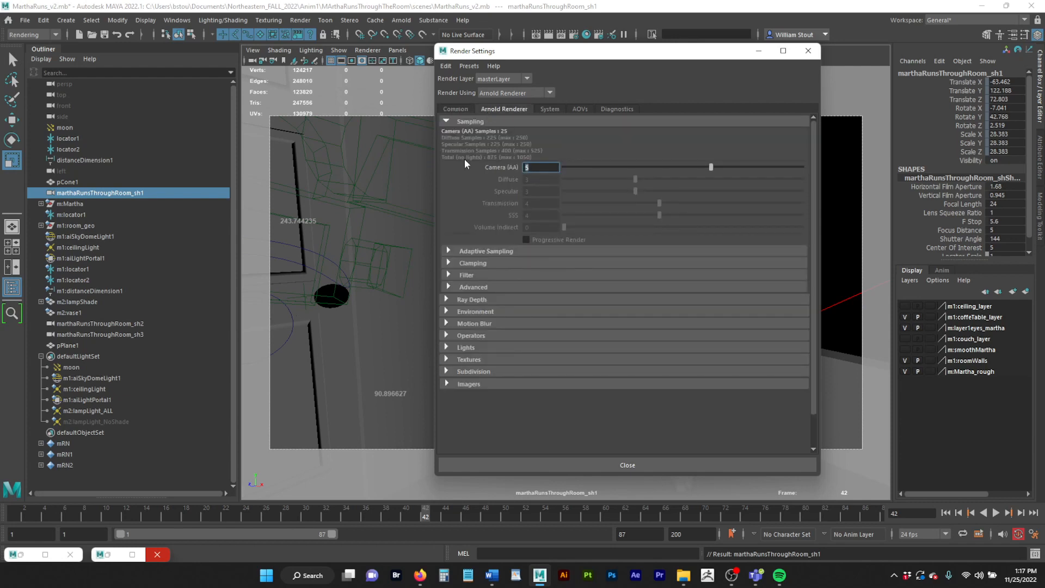
{"action": "type", "text": "0"}
{"action": "key", "text": "Return"}
Step: Try to replace the output file name prefix with the <Camera> keyword
{"action": "left_click", "coordinate": [465, 108]}
{"action": "left_click", "coordinate": [507, 111]}
{"action": "left_click", "coordinate": [456, 109]}
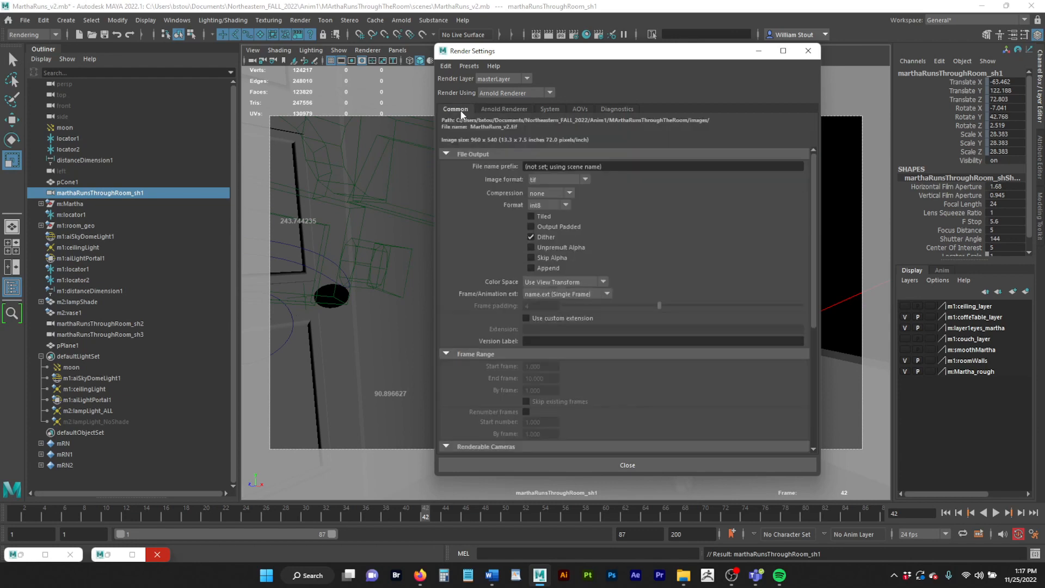
{"action": "left_click_drag", "start_coordinate": [628, 166], "coordinate": [446, 149]}
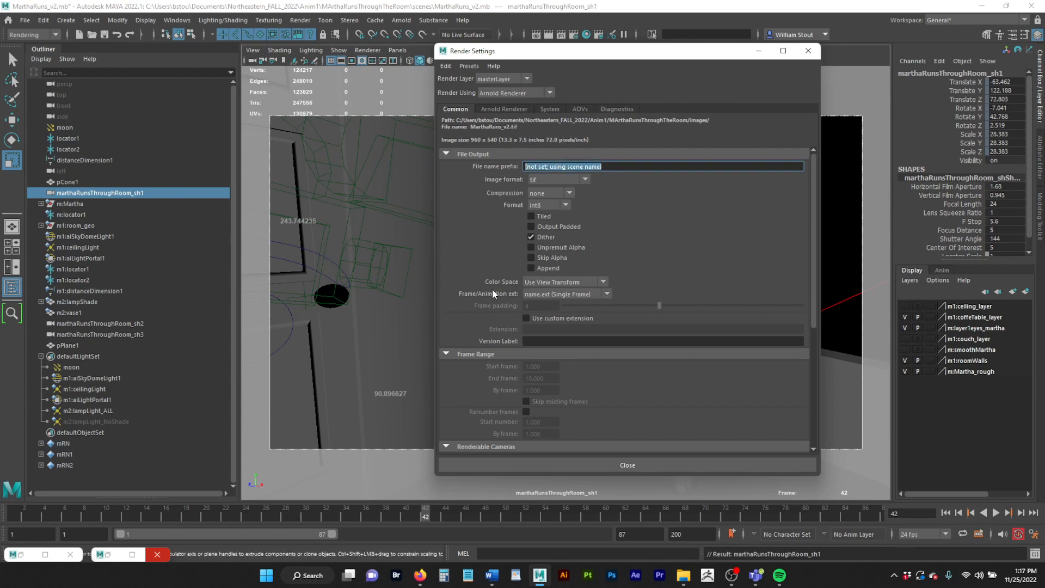
{"action": "right_click", "coordinate": [601, 167]}
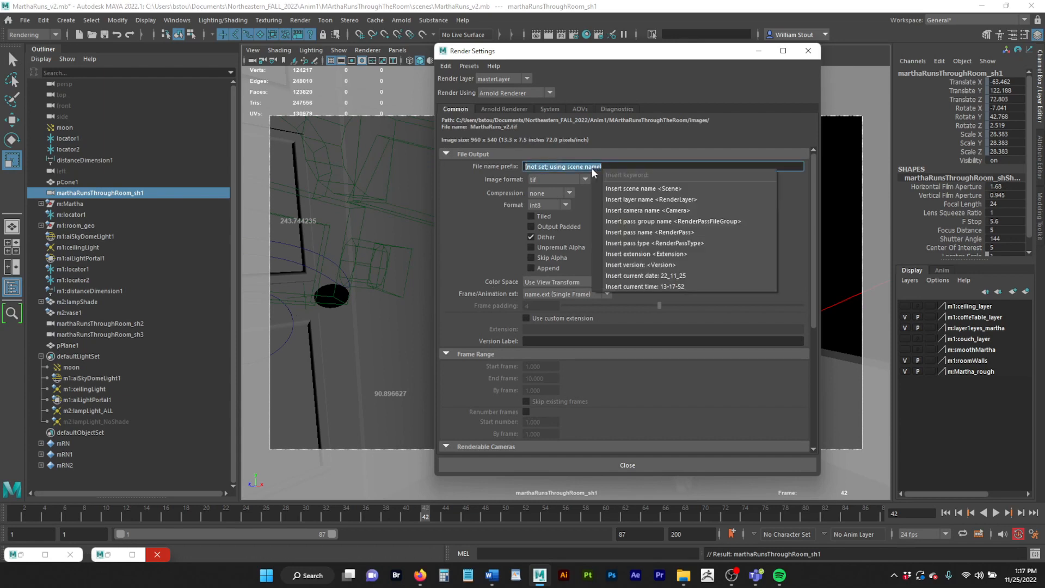
{"action": "left_click", "coordinate": [639, 211]}
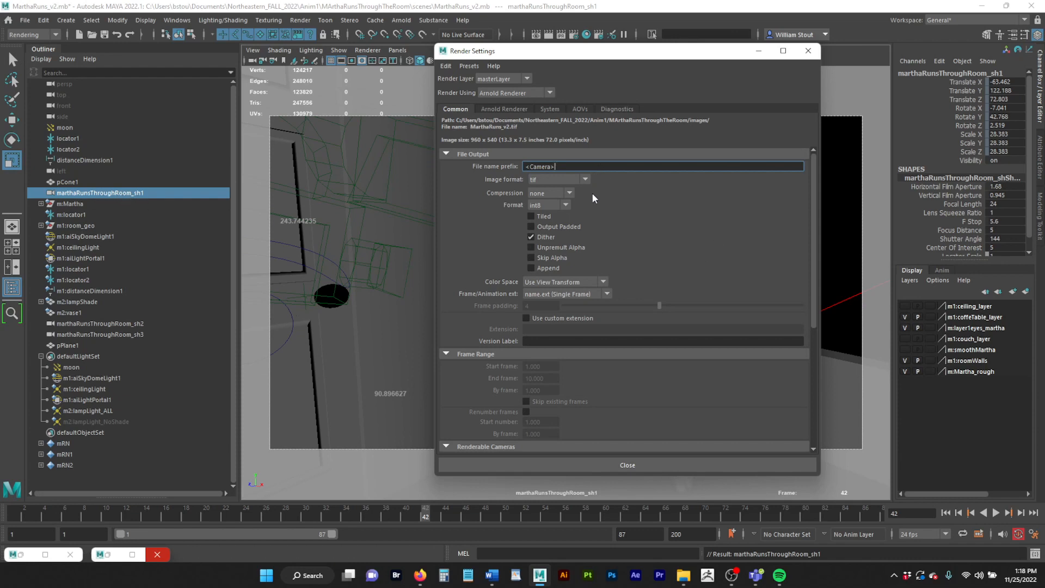
Step: Set the output image format to exr and the frame/animation naming to name.#.ext
{"action": "left_click", "coordinate": [563, 176]}
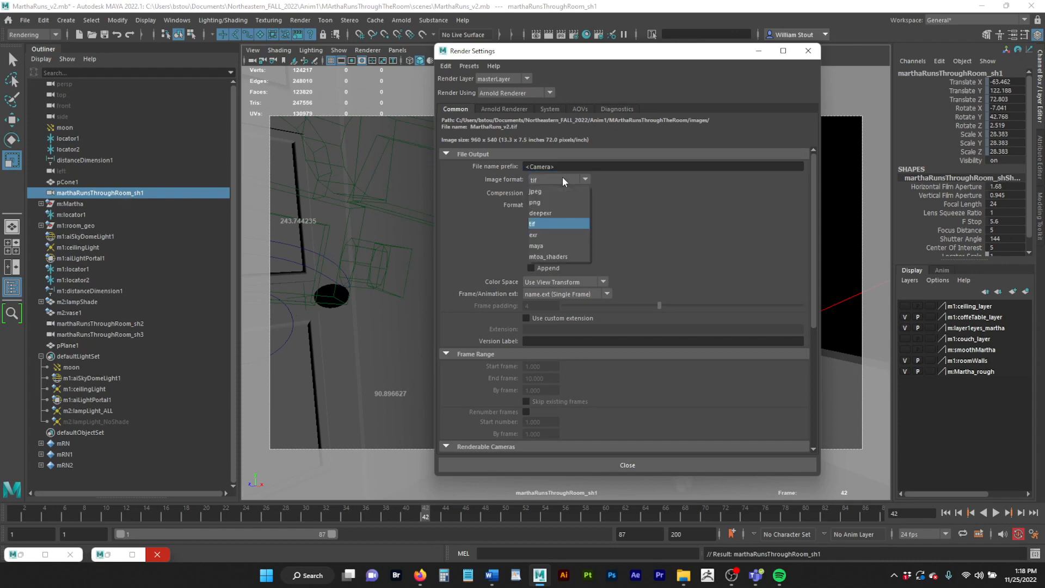
{"action": "left_click", "coordinate": [553, 231]}
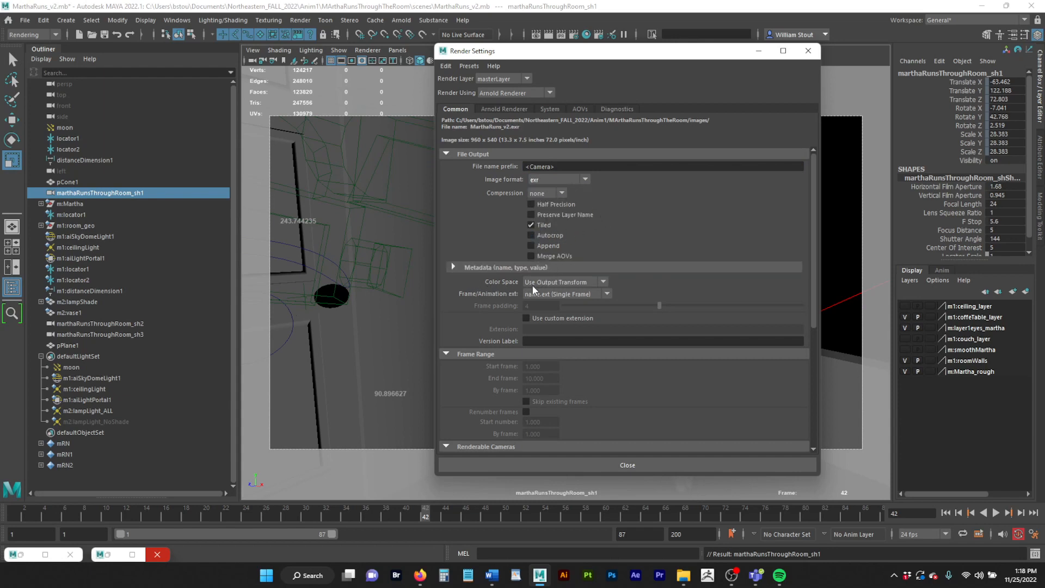
{"action": "scroll", "coordinate": [667, 294], "scroll_direction": "down", "scroll_amount": 1}
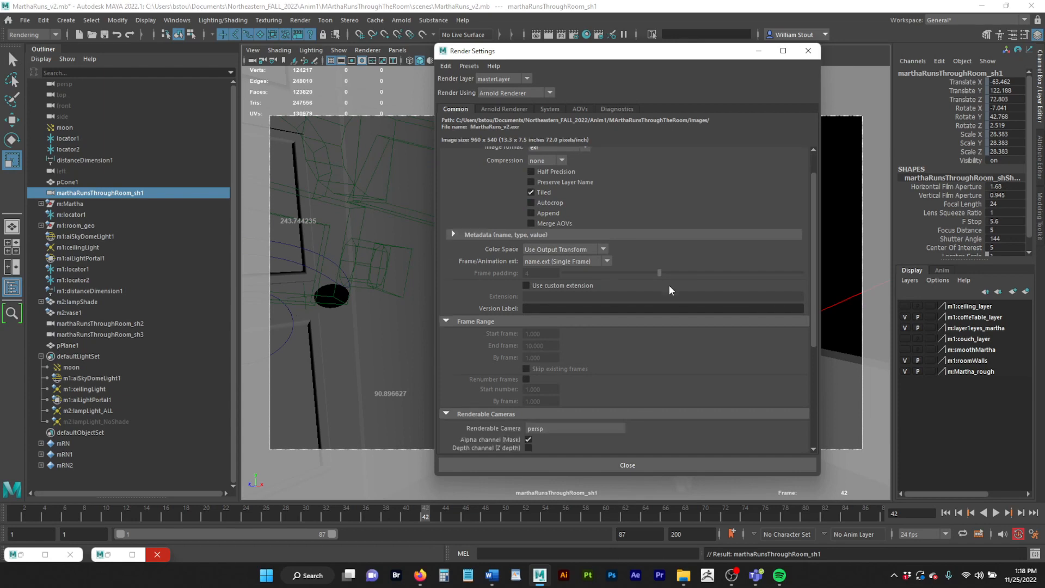
{"action": "left_click", "coordinate": [551, 262]}
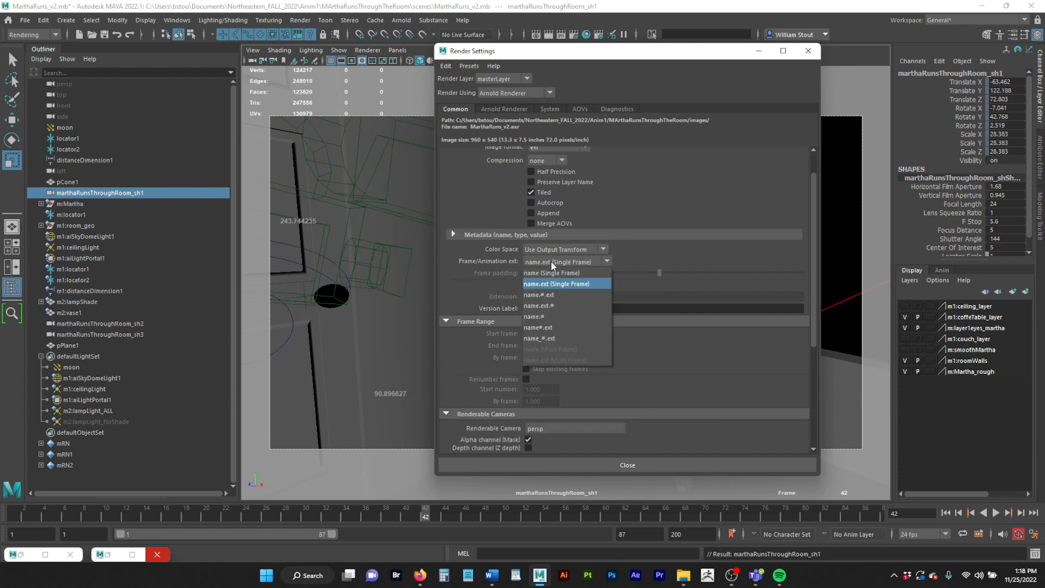
{"action": "left_click", "coordinate": [555, 295]}
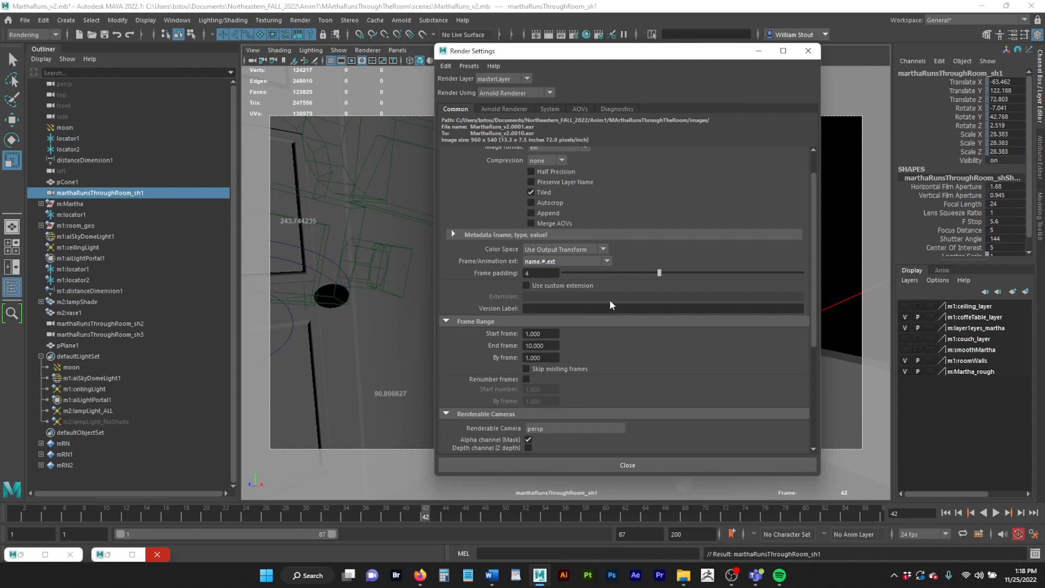
Step: Set the render's end frame to 42 and choose marthaRunsThroughRoom_sh1 as the renderable camera
{"action": "left_click", "coordinate": [548, 273]}
{"action": "left_click", "coordinate": [549, 275]}
{"action": "scroll", "coordinate": [468, 272], "scroll_direction": "down", "scroll_amount": 1}
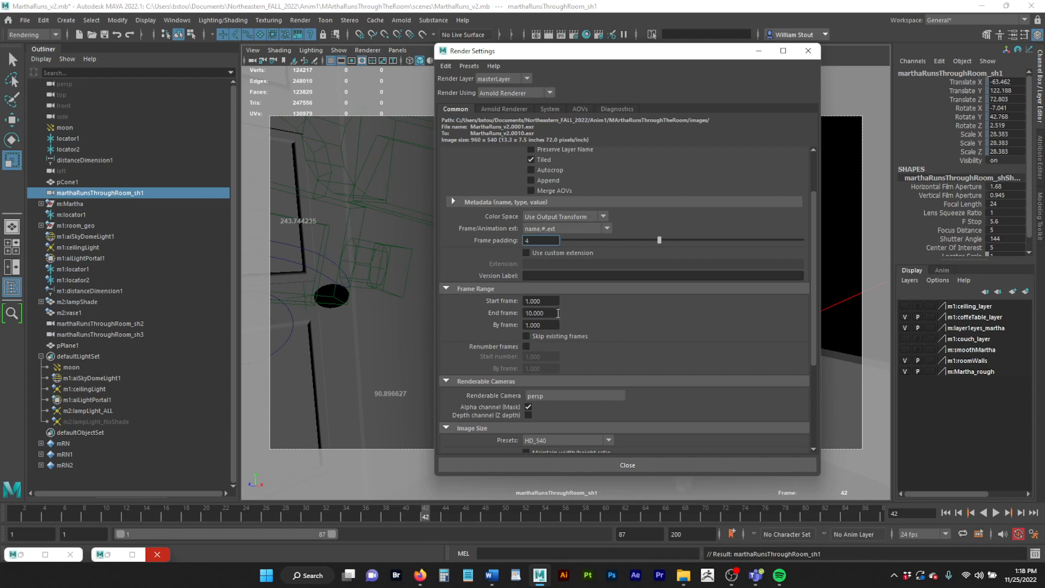
{"action": "left_click", "coordinate": [557, 313]}
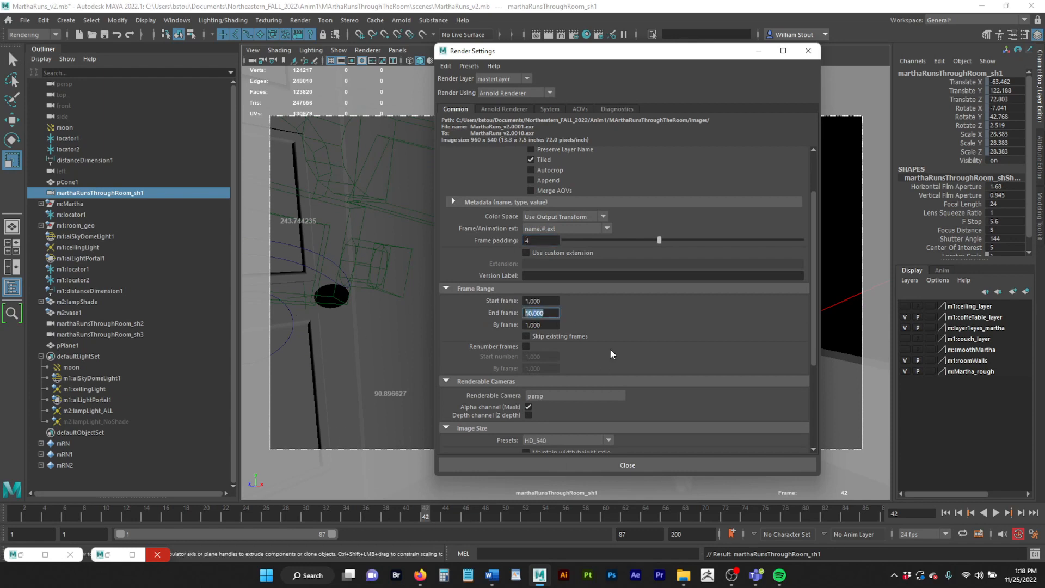
{"action": "type", "text": "42"}
{"action": "key", "text": "Return"}
{"action": "scroll", "coordinate": [628, 314], "scroll_direction": "down", "scroll_amount": 1}
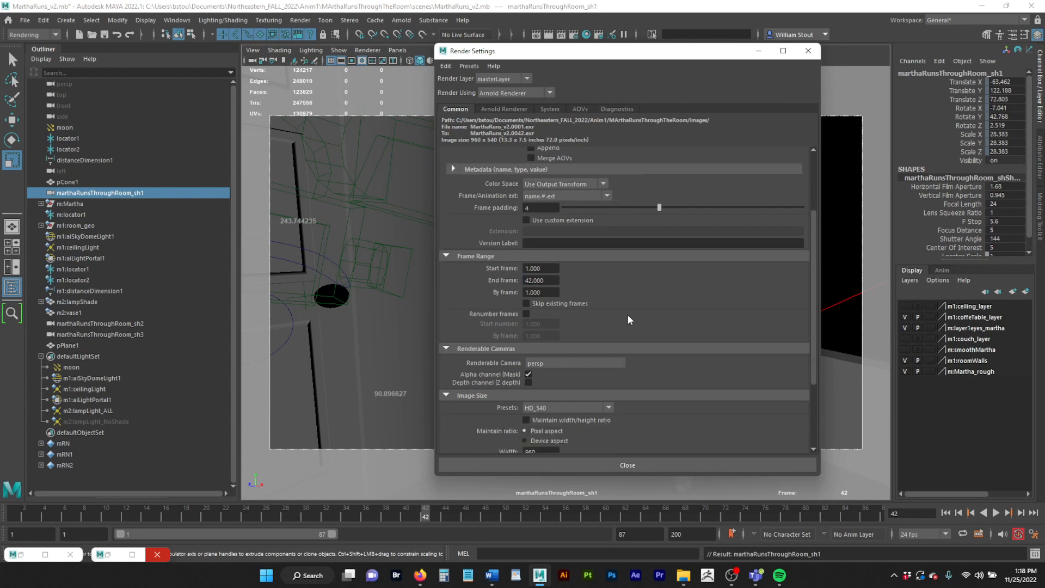
{"action": "left_click", "coordinate": [578, 362]}
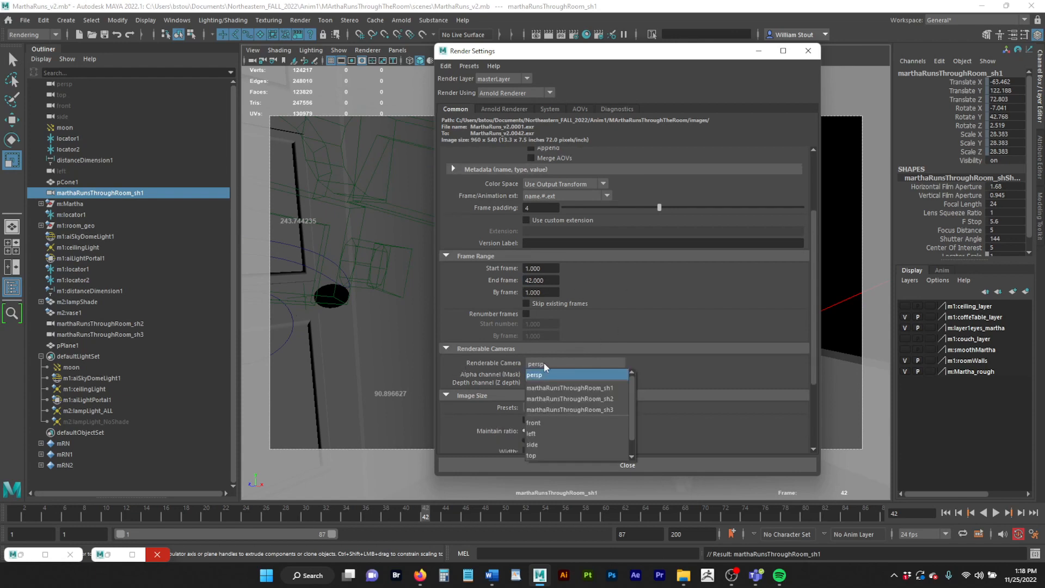
{"action": "left_click", "coordinate": [546, 388]}
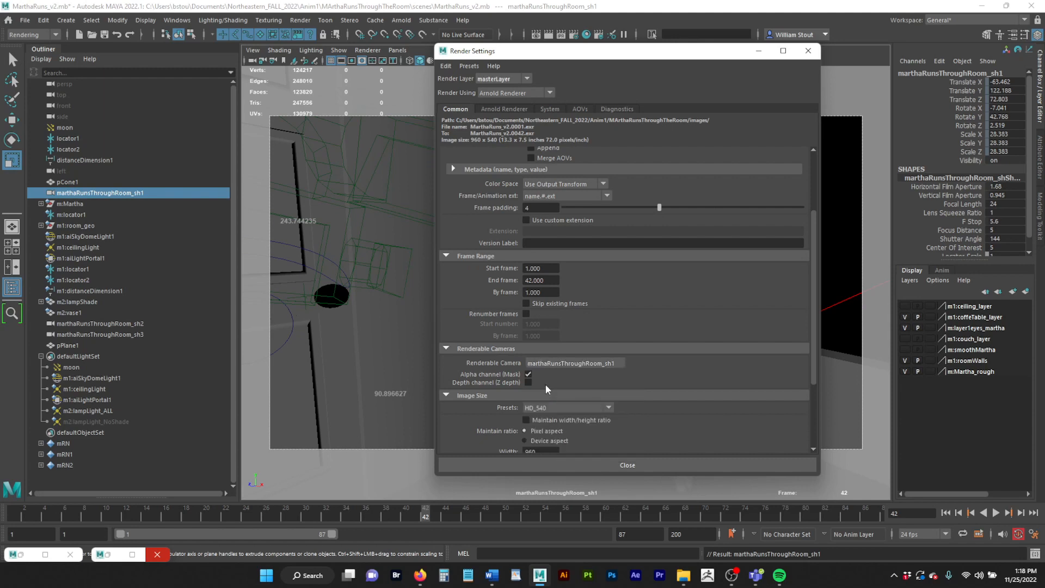
Step: Compare the render's device aspect ratio with the film aspect ratio of the marthaRunsThroughRoom_sh1 camera
{"action": "scroll", "coordinate": [593, 373], "scroll_direction": "down", "scroll_amount": 3}
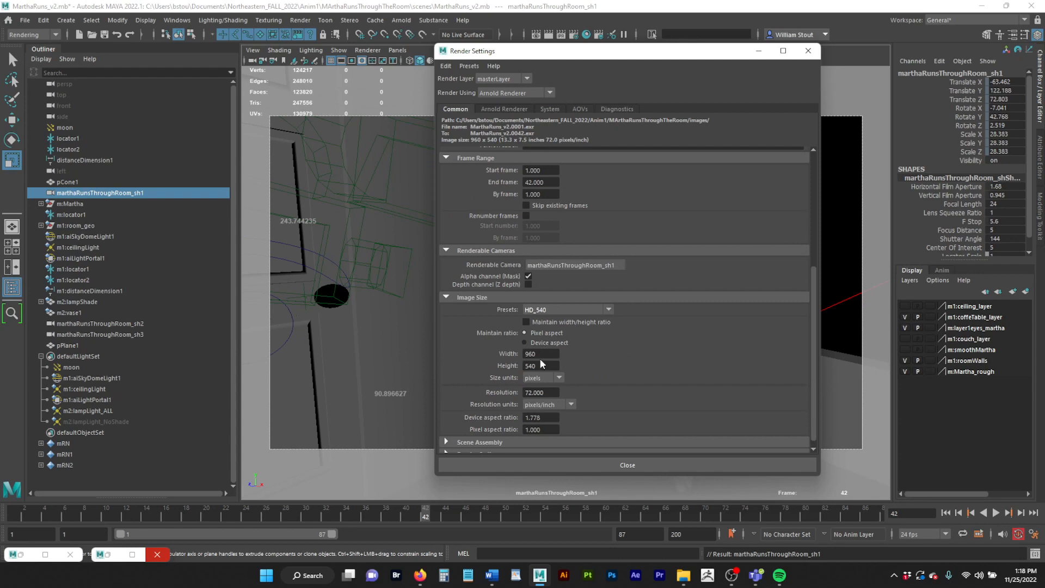
{"action": "left_click", "coordinate": [547, 418]}
{"action": "mouse_move", "coordinate": [620, 51]}
{"action": "left_mouse_down"}
{"action": "mouse_move", "coordinate": [588, 124]}
{"action": "mouse_move", "coordinate": [305, 162]}
{"action": "left_mouse_up"}
{"action": "left_click", "coordinate": [110, 196]}
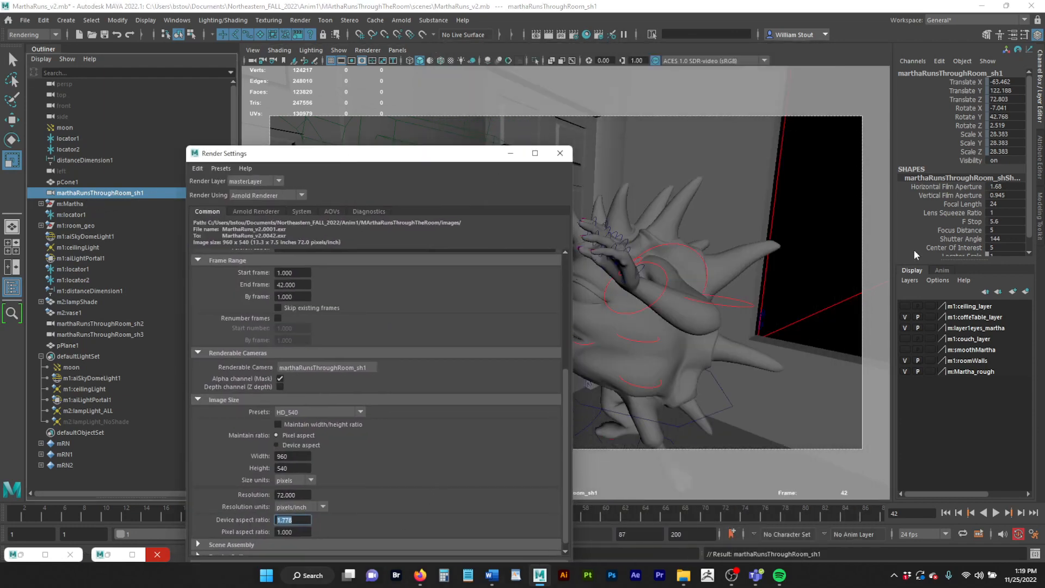
{"action": "scroll", "coordinate": [977, 203], "scroll_direction": "down", "scroll_amount": 1}
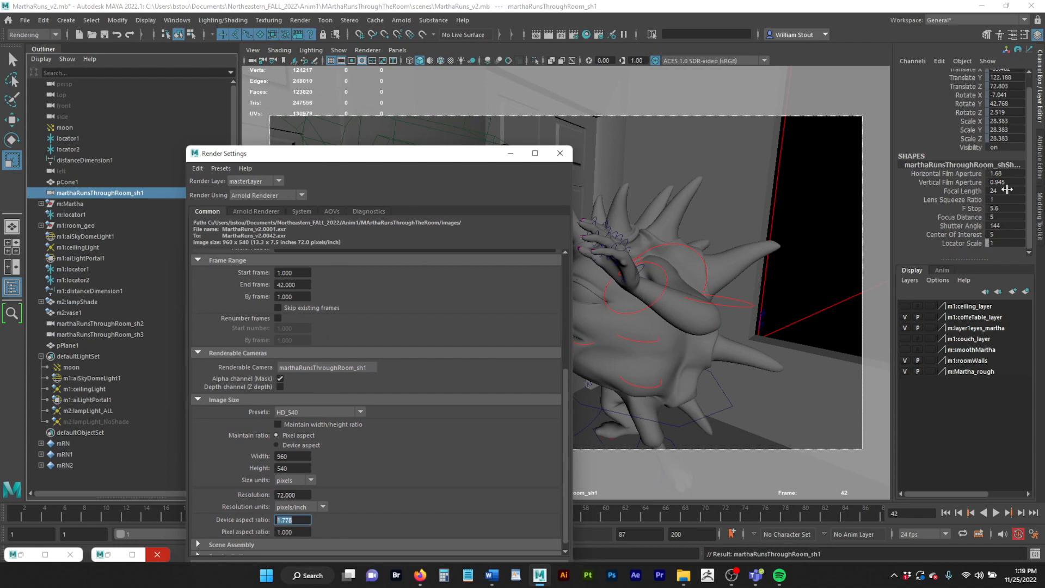
{"action": "left_click", "coordinate": [1041, 174]}
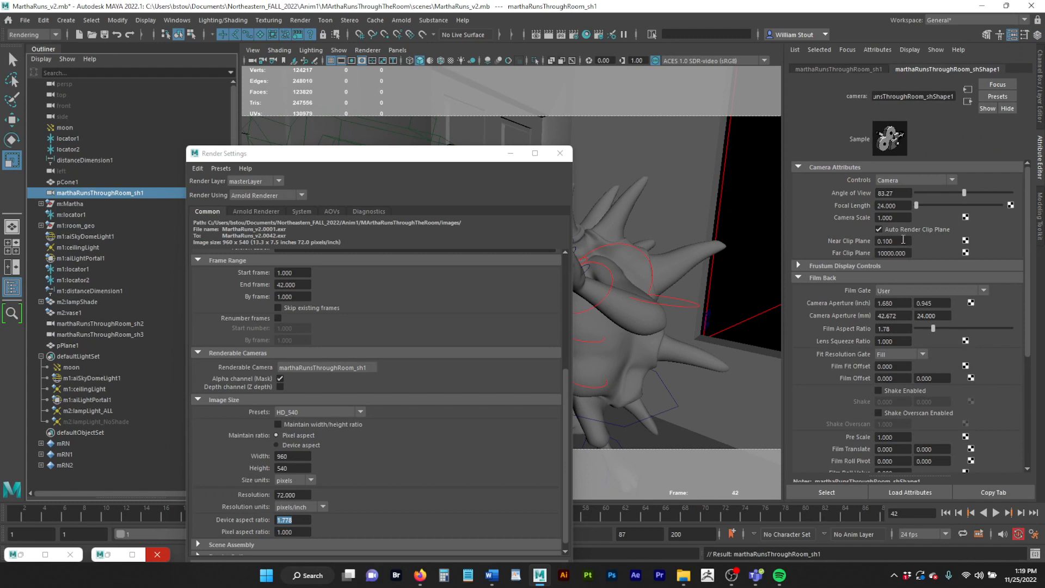
{"action": "left_click", "coordinate": [898, 328]}
{"action": "left_click_drag", "start_coordinate": [395, 155], "coordinate": [958, 179]}
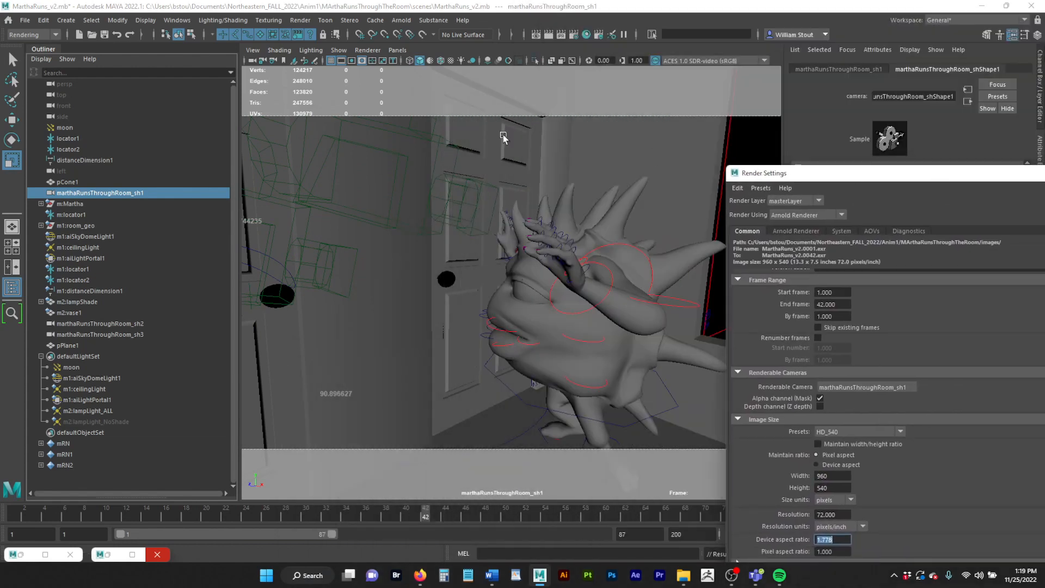
{"action": "left_click_drag", "start_coordinate": [866, 180], "coordinate": [237, 81]}
{"action": "scroll", "coordinate": [425, 205], "scroll_direction": "down", "scroll_amount": 1}
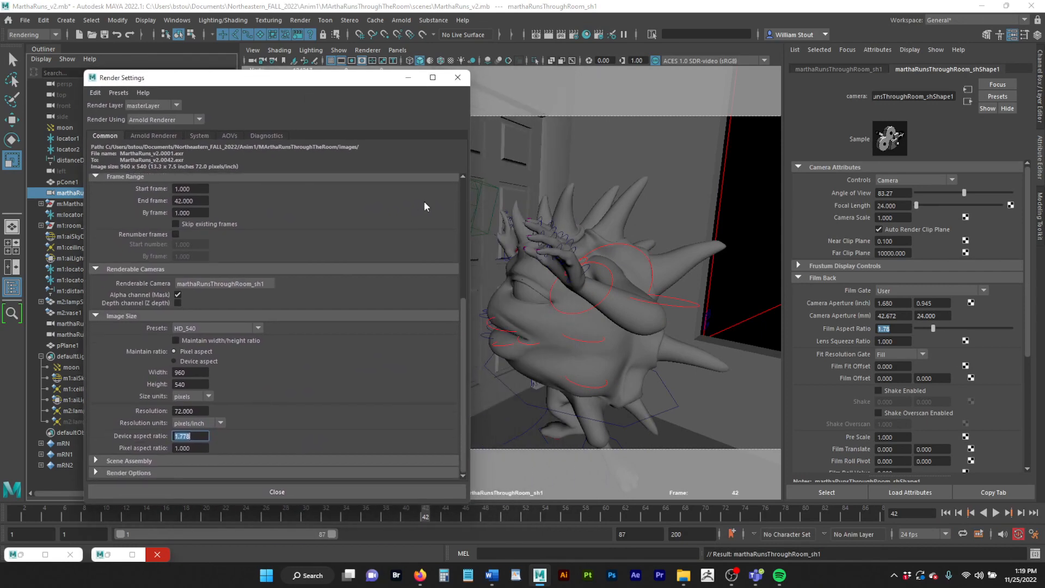
Step: Insert the camera name keyword <Camera> as the file name prefix in the common render settings
{"action": "scroll", "coordinate": [416, 208], "scroll_direction": "up", "scroll_amount": 5}
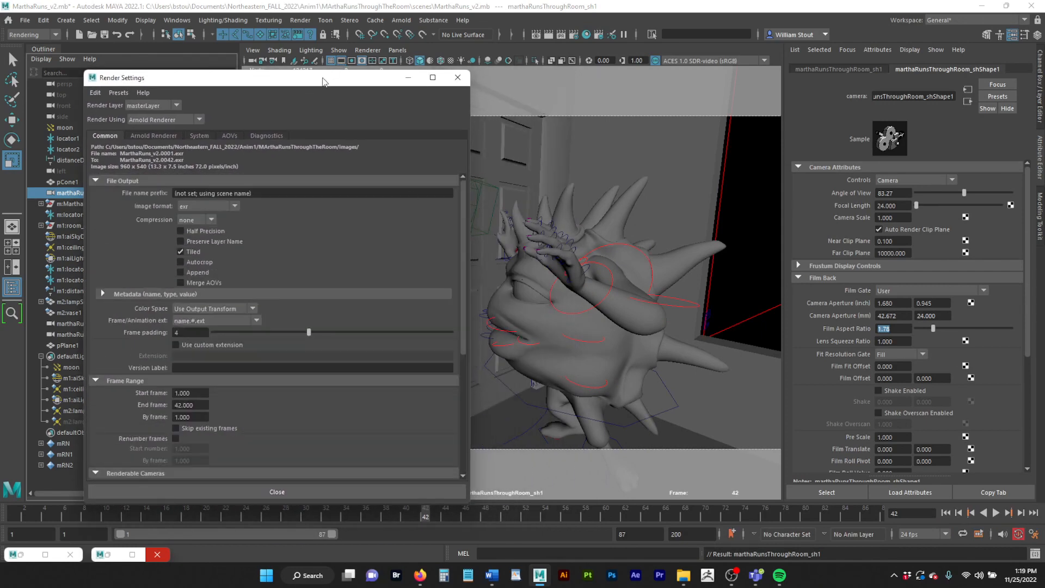
{"action": "left_click_drag", "start_coordinate": [326, 78], "coordinate": [421, 48]}
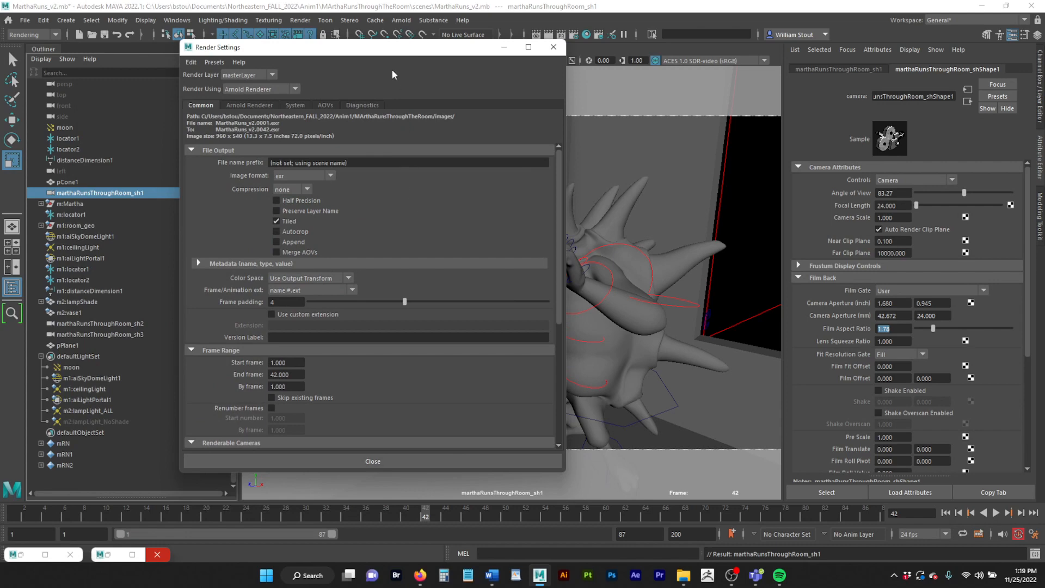
{"action": "left_click_drag", "start_coordinate": [396, 47], "coordinate": [472, 51]}
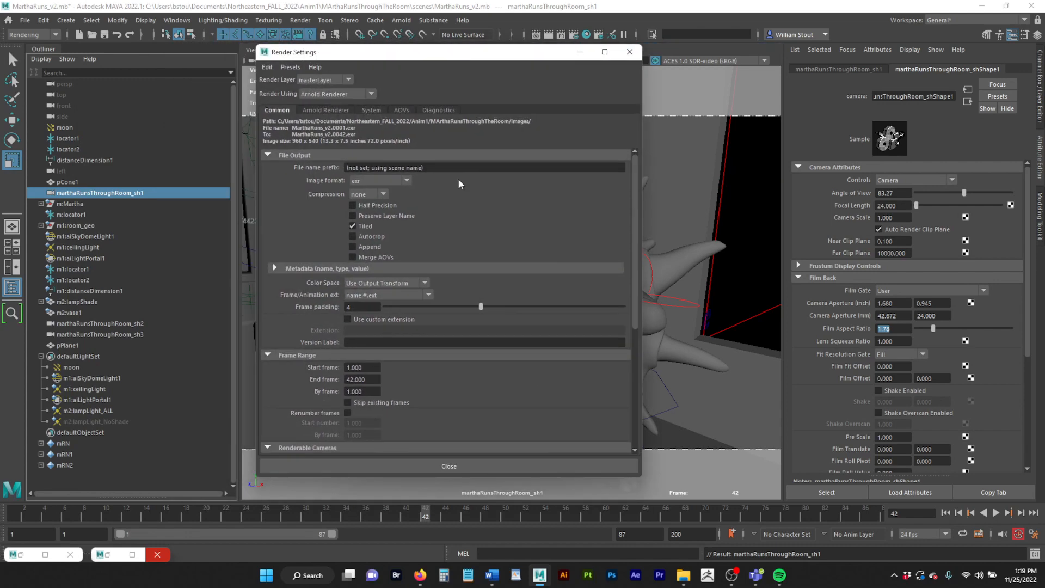
{"action": "scroll", "coordinate": [466, 207], "scroll_direction": "down", "scroll_amount": 5}
{"action": "scroll", "coordinate": [473, 235], "scroll_direction": "up", "scroll_amount": 5}
{"action": "right_click", "coordinate": [426, 165]}
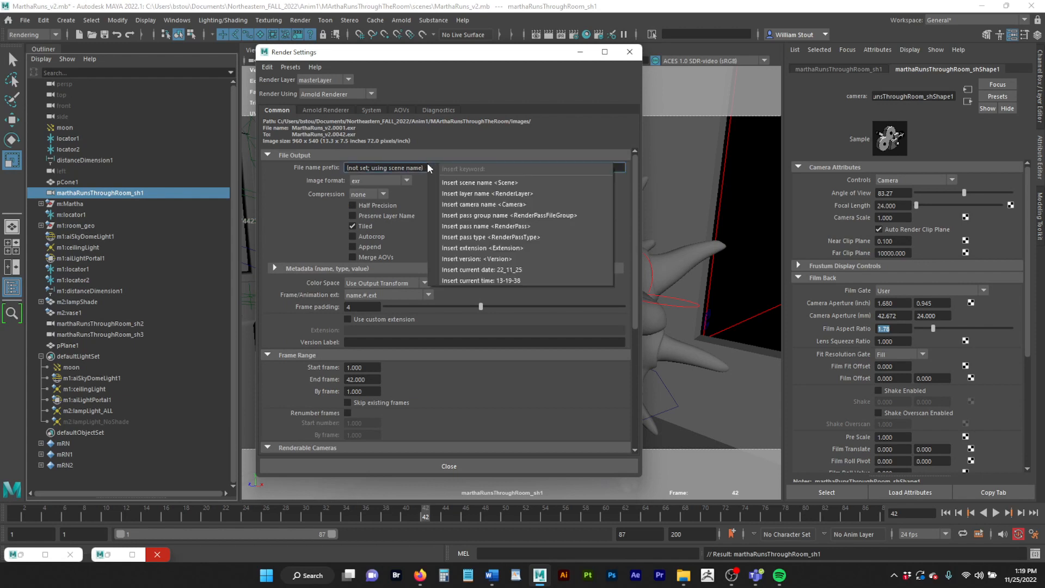
{"action": "left_click", "coordinate": [460, 205]}
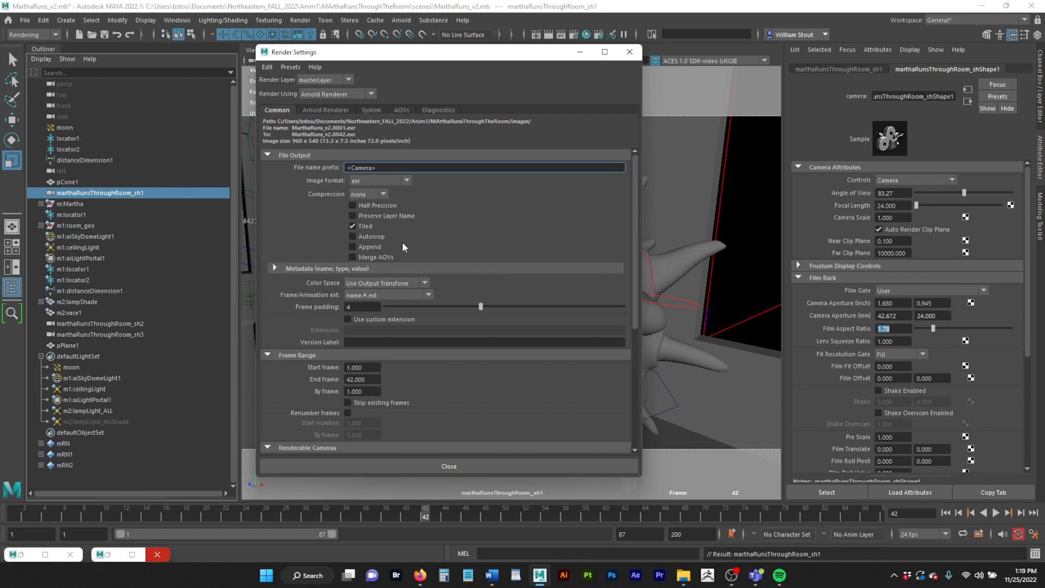
{"action": "scroll", "coordinate": [442, 233], "scroll_direction": "down", "scroll_amount": 3}
{"action": "scroll", "coordinate": [434, 274], "scroll_direction": "down", "scroll_amount": 2}
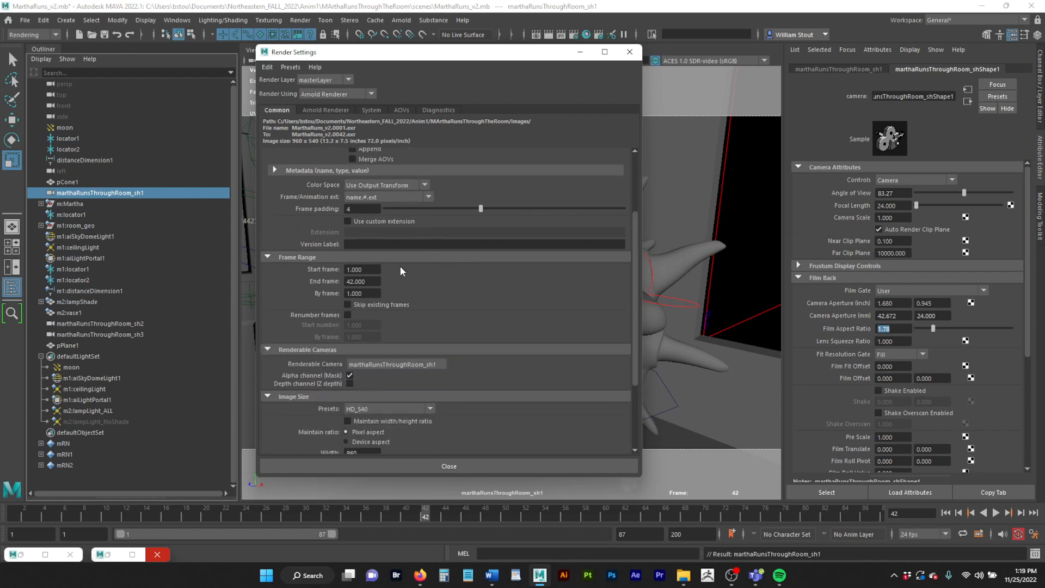
Step: Review the frame range, renderable camera and image size settings, and the Arnold camera sampling
{"action": "scroll", "coordinate": [522, 305], "scroll_direction": "down", "scroll_amount": 1}
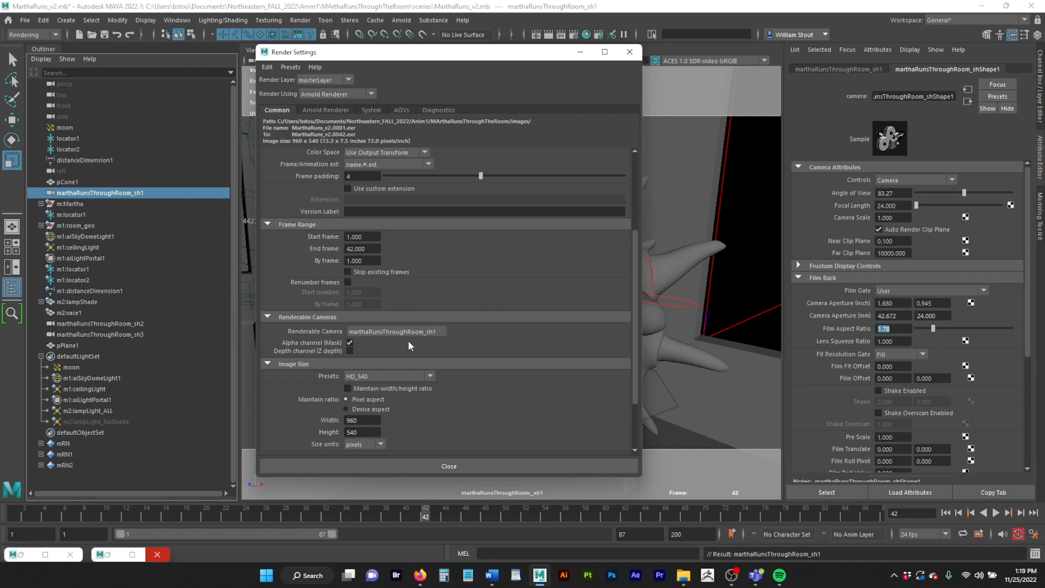
{"action": "scroll", "coordinate": [538, 327], "scroll_direction": "down", "scroll_amount": 3}
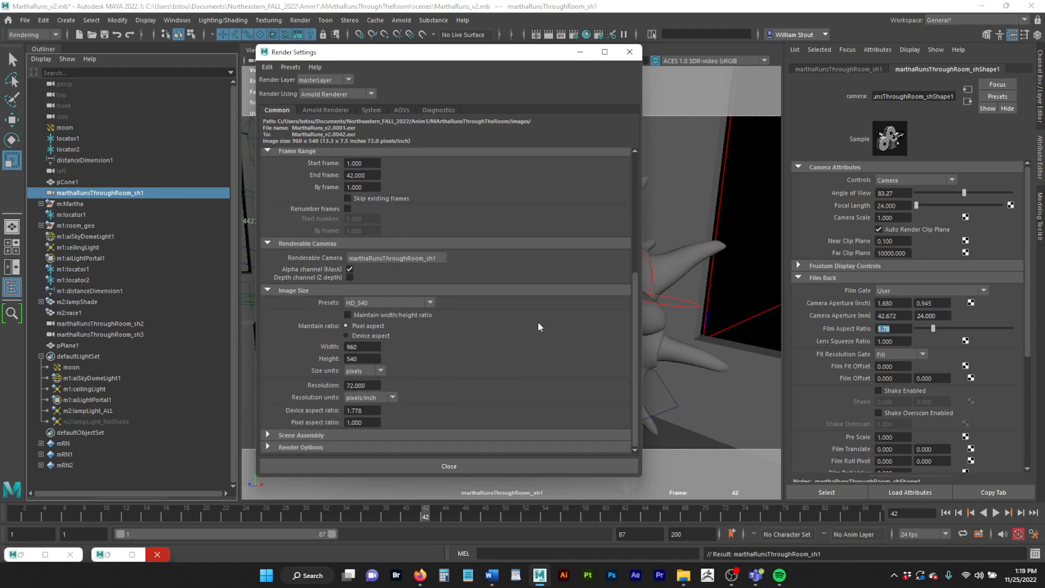
{"action": "left_click", "coordinate": [326, 109]}
{"action": "key", "text": "Return"}
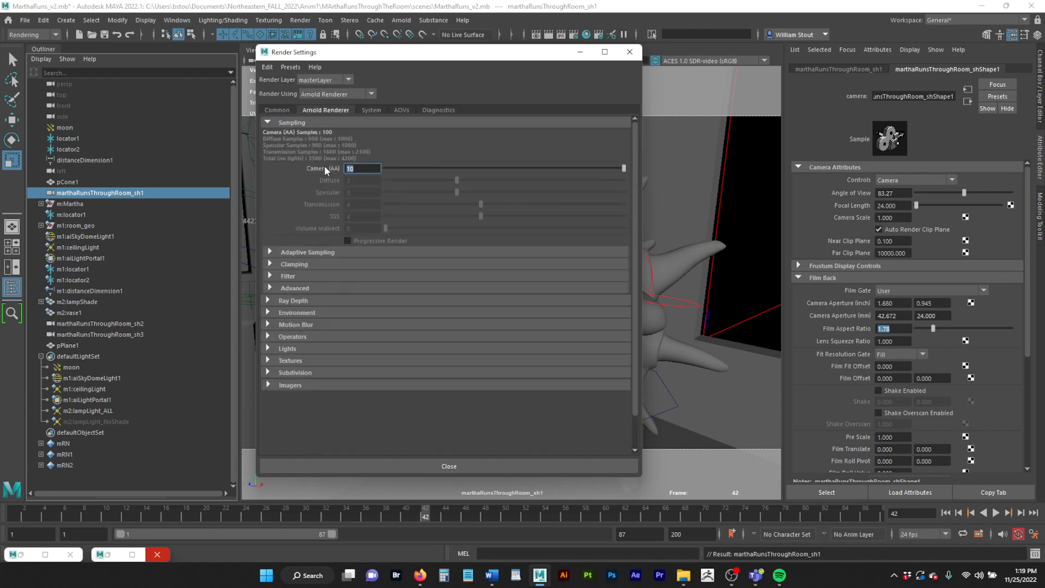
Step: Examine the Arnold ray depth settings and the system render device selection
{"action": "left_click", "coordinate": [312, 252]}
{"action": "left_click", "coordinate": [312, 251]}
{"action": "left_click", "coordinate": [308, 301]}
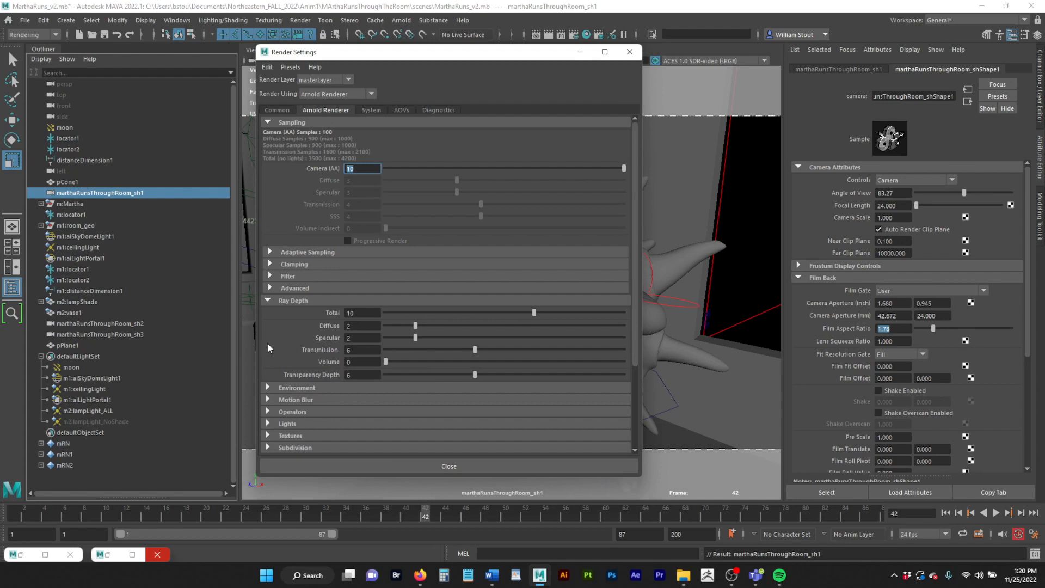
{"action": "left_click_drag", "start_coordinate": [356, 351], "coordinate": [335, 351]}
{"action": "left_click", "coordinate": [366, 325]}
{"action": "scroll", "coordinate": [289, 359], "scroll_direction": "down", "scroll_amount": 3}
{"action": "scroll", "coordinate": [289, 359], "scroll_direction": "up", "scroll_amount": 3}
{"action": "left_click", "coordinate": [371, 110]}
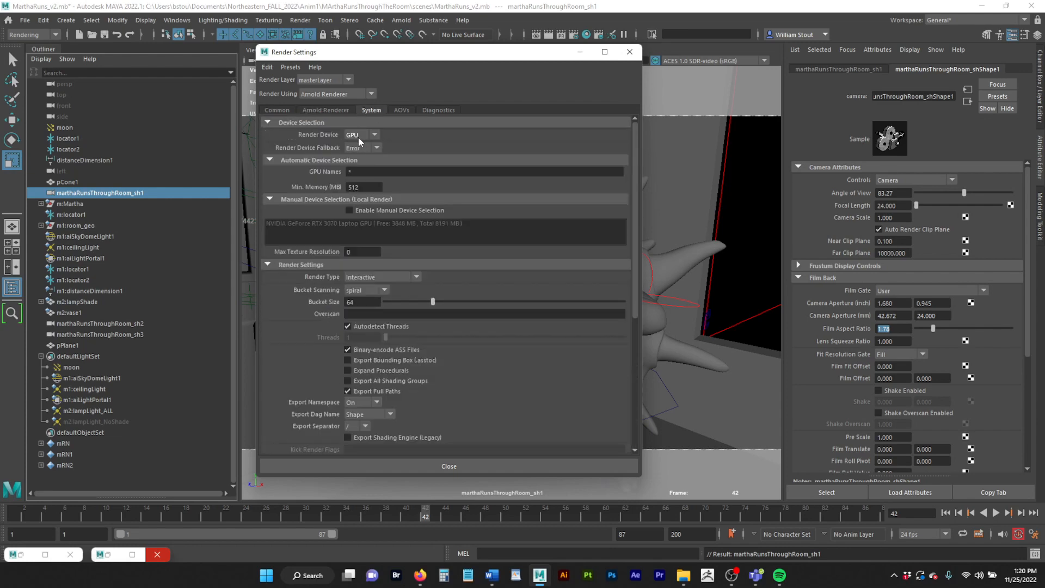
Step: Minimize the render settings window and briefly play back the animation through the shot 1 camera
{"action": "left_click", "coordinate": [581, 52]}
{"action": "key", "text": "alt+v"}
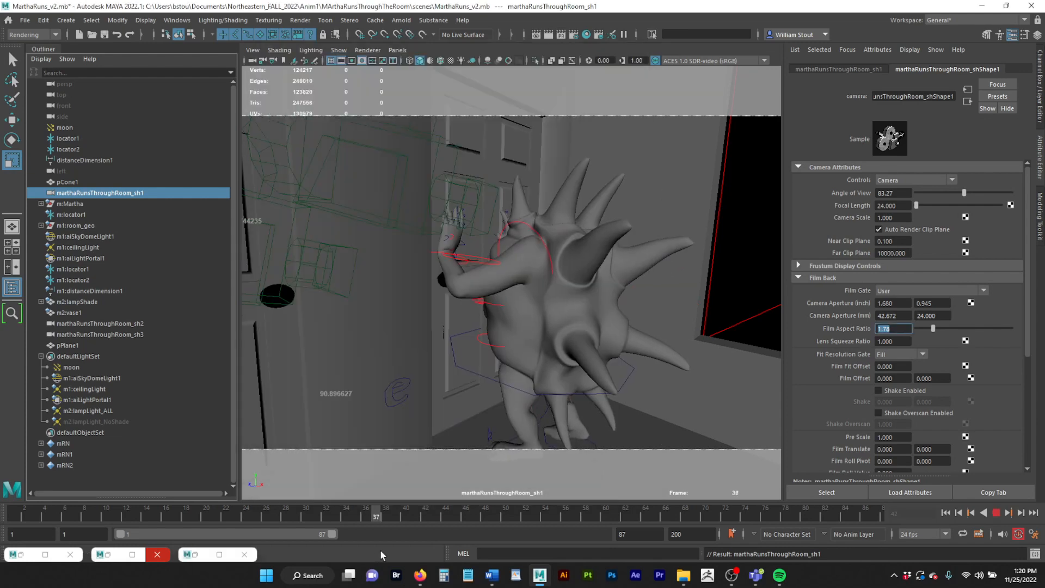
{"action": "key", "text": "alt+v"}
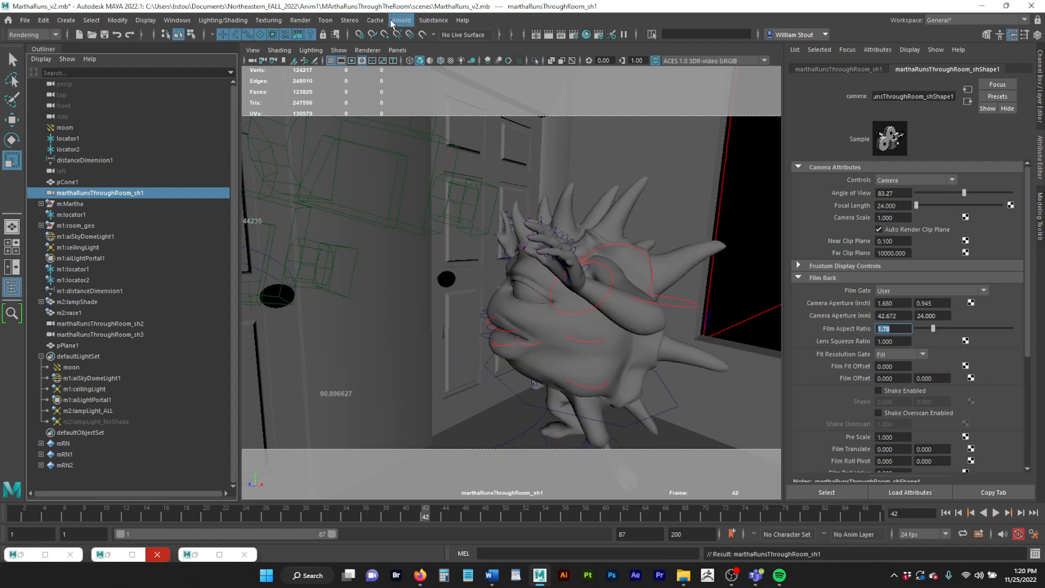
Step: Set the Render Sequence current camera to marthaRunsThroughRoom_sh1, and start rendering the sequence with its options window closing
{"action": "left_click", "coordinate": [39, 35]}
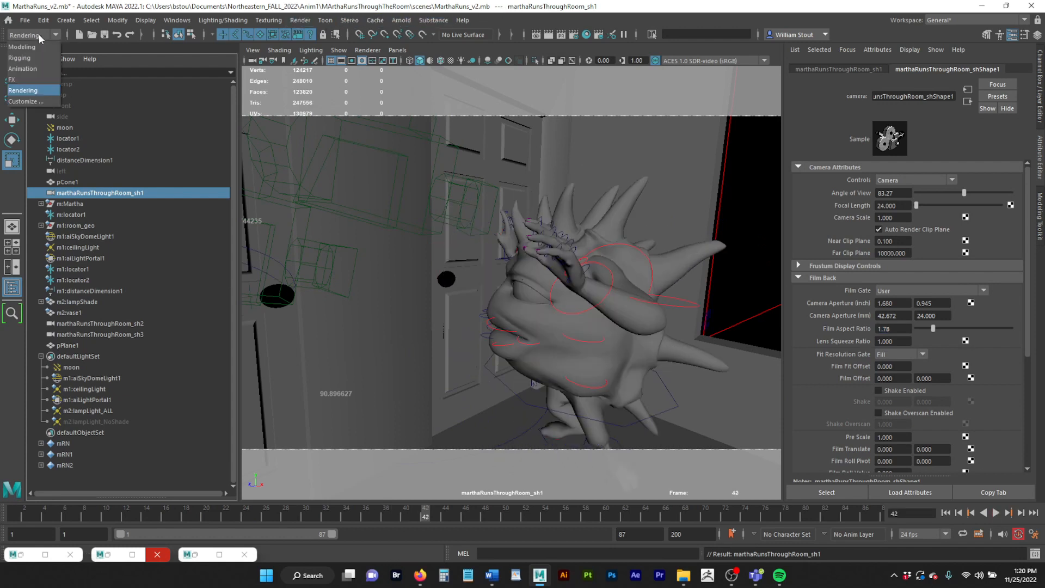
{"action": "left_click", "coordinate": [38, 34]}
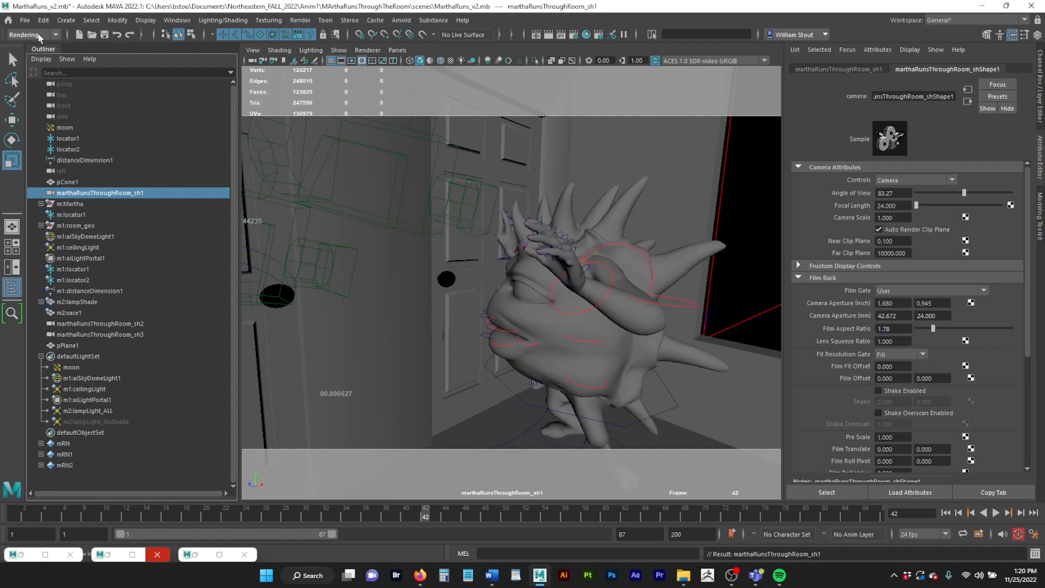
{"action": "left_click", "coordinate": [300, 20]}
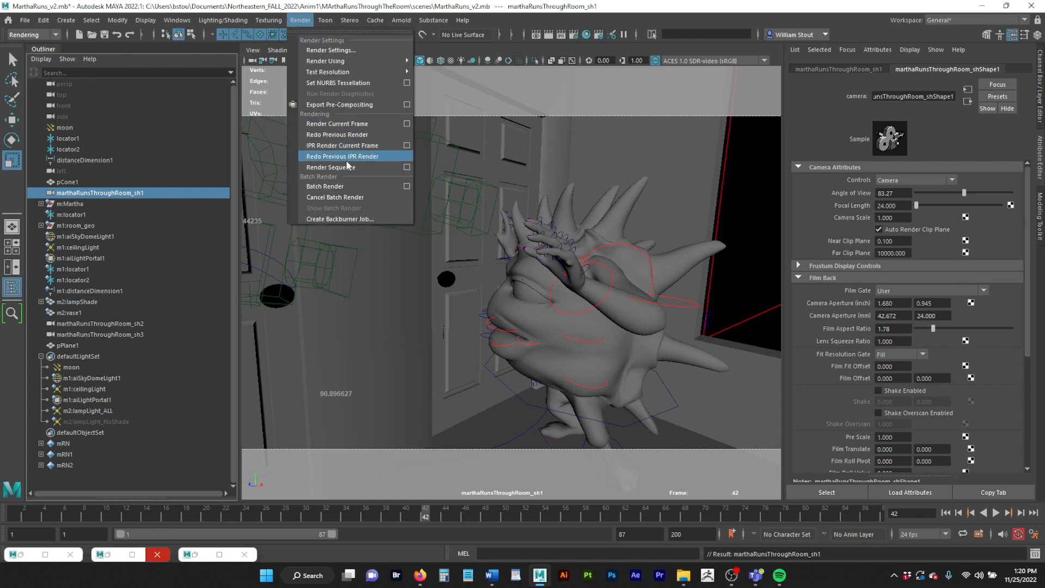
{"action": "left_click", "coordinate": [408, 169]}
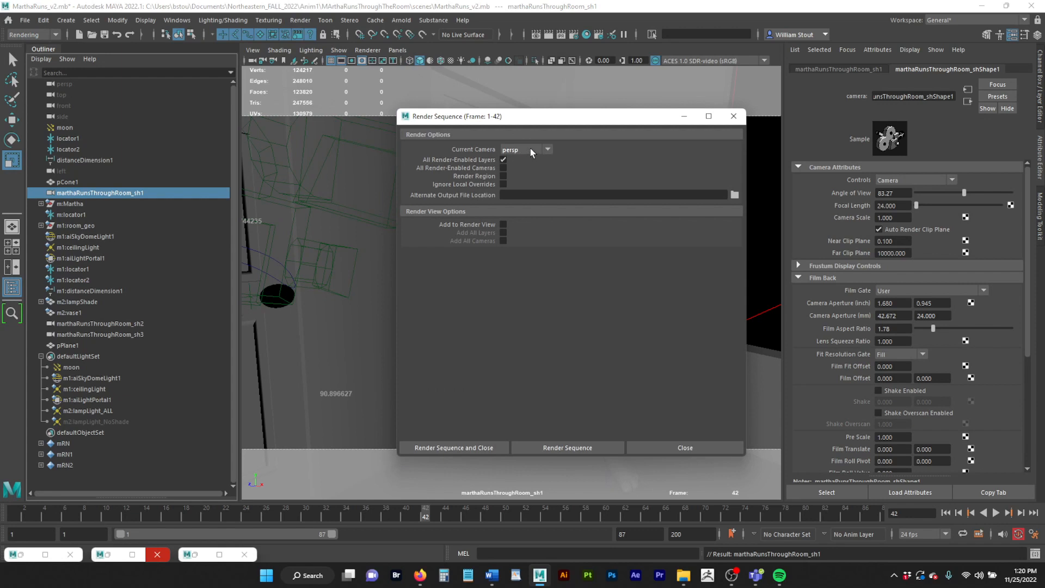
{"action": "left_click", "coordinate": [547, 150]}
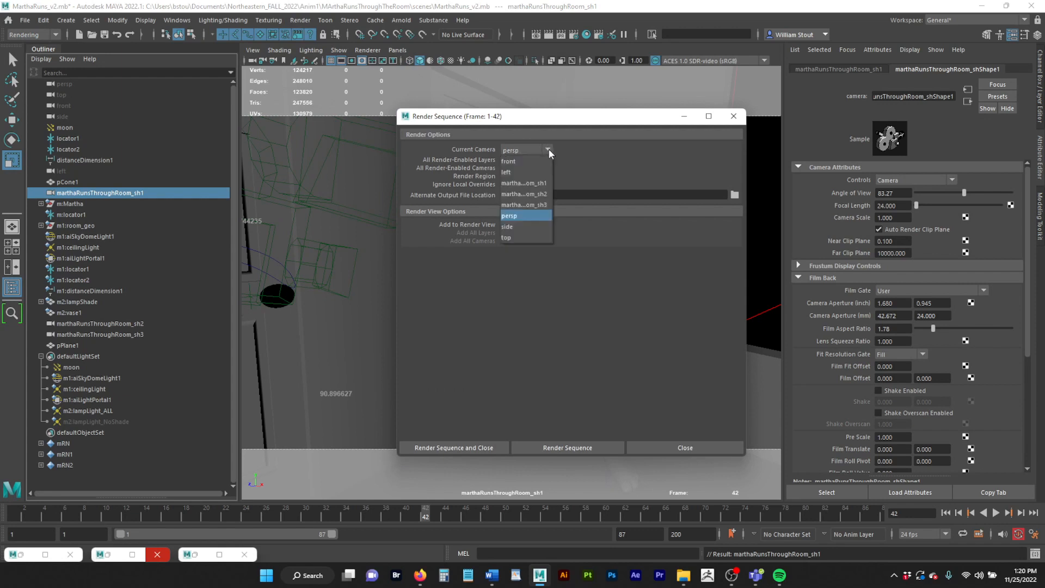
{"action": "left_click", "coordinate": [534, 183]}
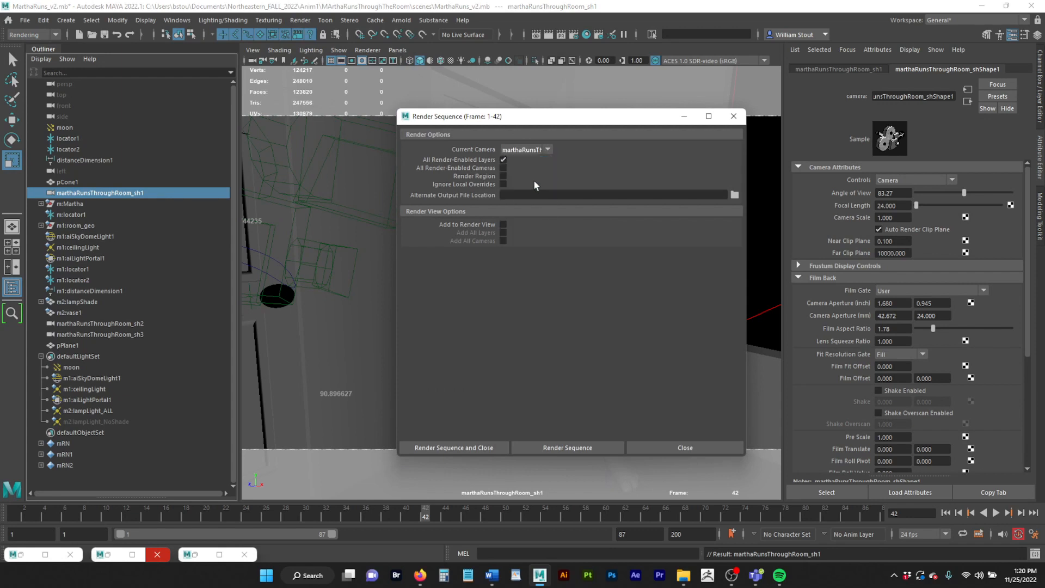
{"action": "left_click", "coordinate": [528, 149]}
{"action": "left_click", "coordinate": [528, 149]}
{"action": "left_click", "coordinate": [468, 447]}
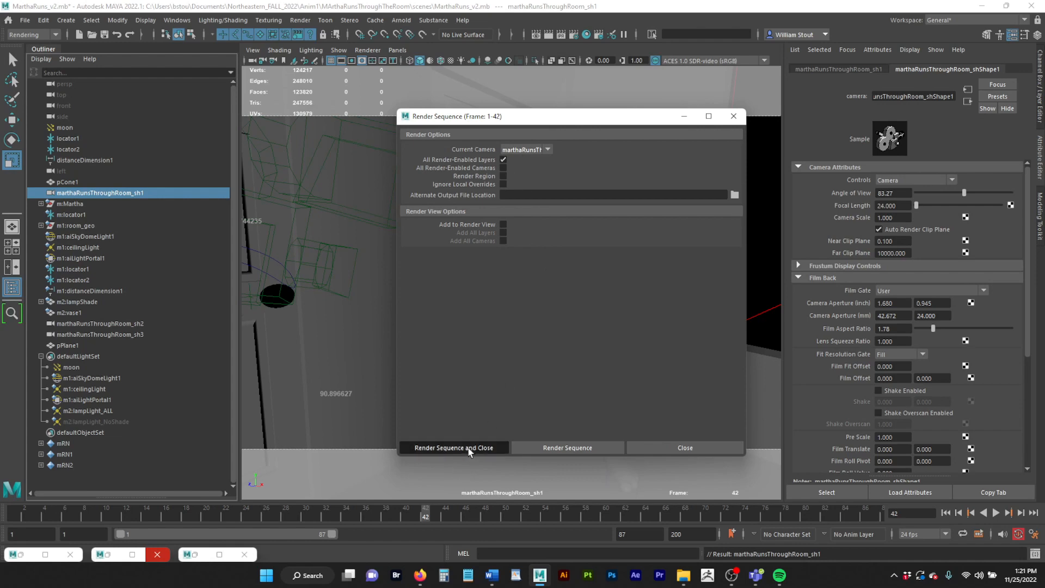